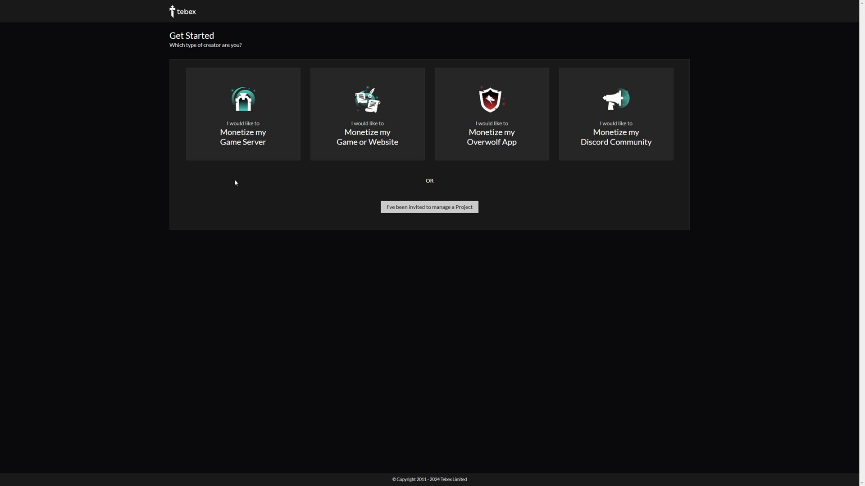
- Find the 'Monetize my Game Server' card among the creator types on Tebex's Get Started page
mouse_move(262, 114)
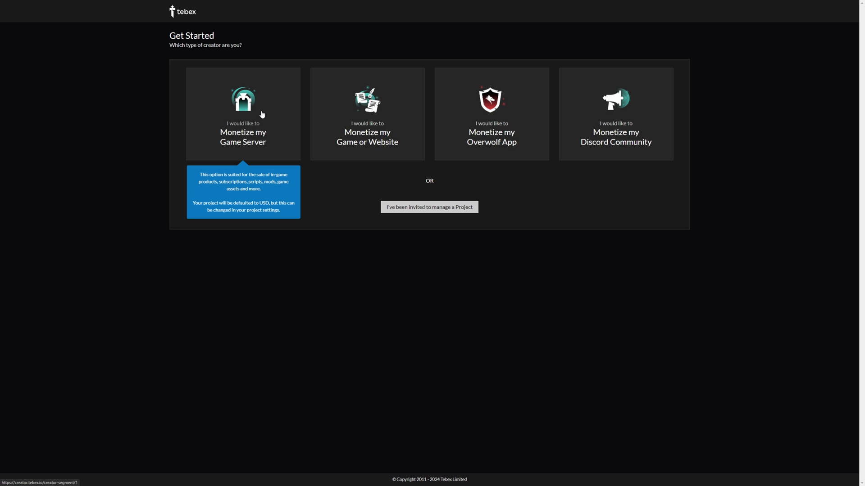
- Choose to monetize a game server, pick Minecraft, and confirm the Java Edition platform
left_click(262, 114)
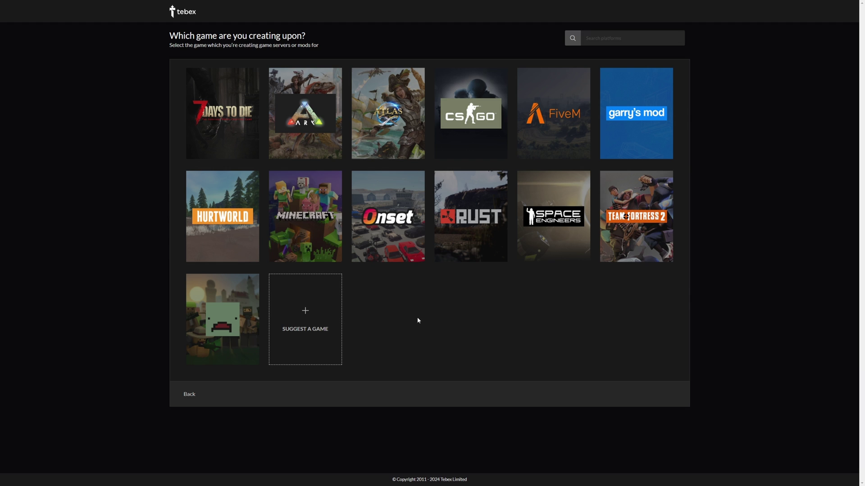
left_click(304, 235)
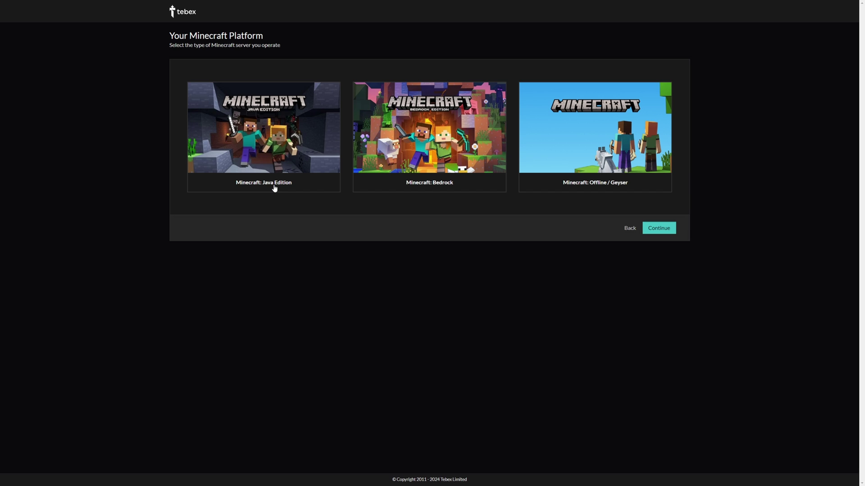
left_click(275, 188)
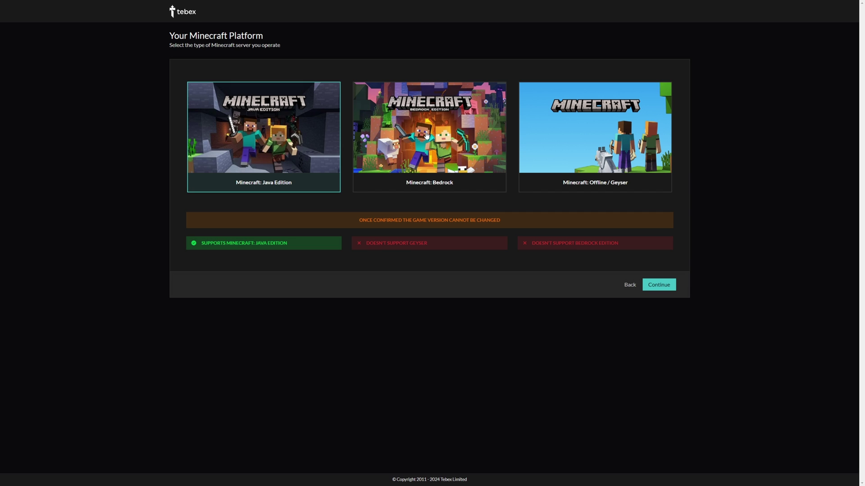
left_click(426, 135)
left_click(585, 148)
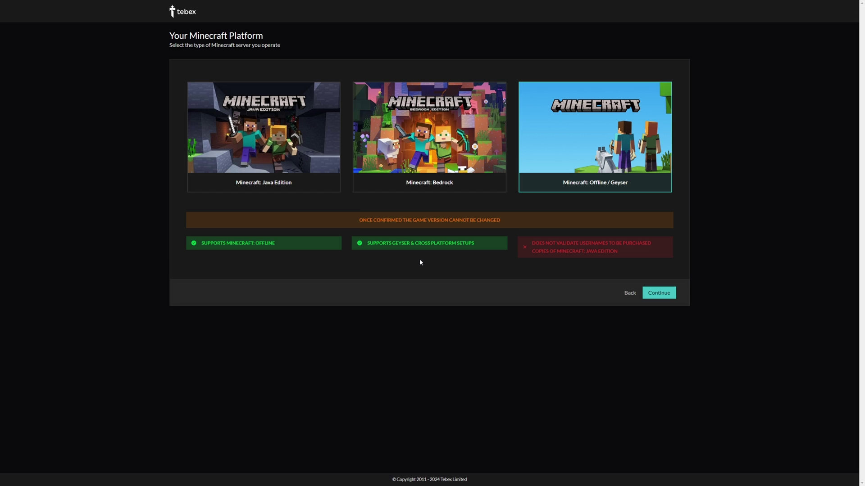
left_click(264, 180)
left_click(657, 293)
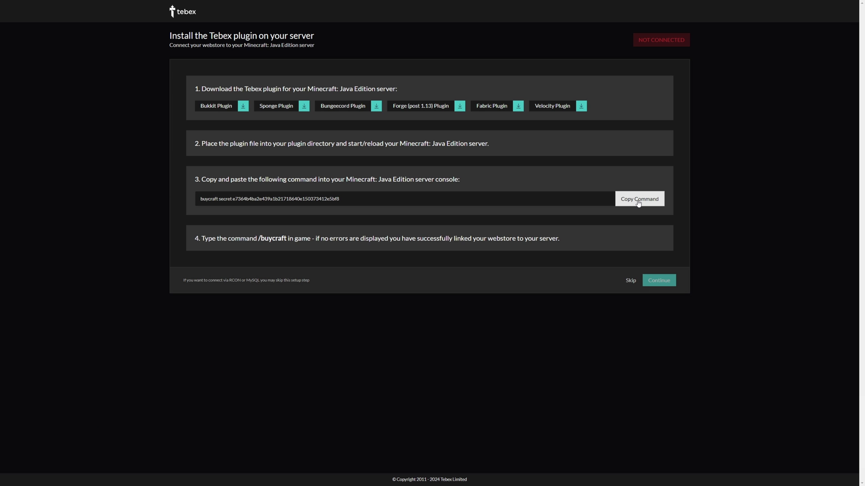
- Paste the copied buycraft secret command into the GTXGaming console, linking the server to the webstore
left_click(639, 203)
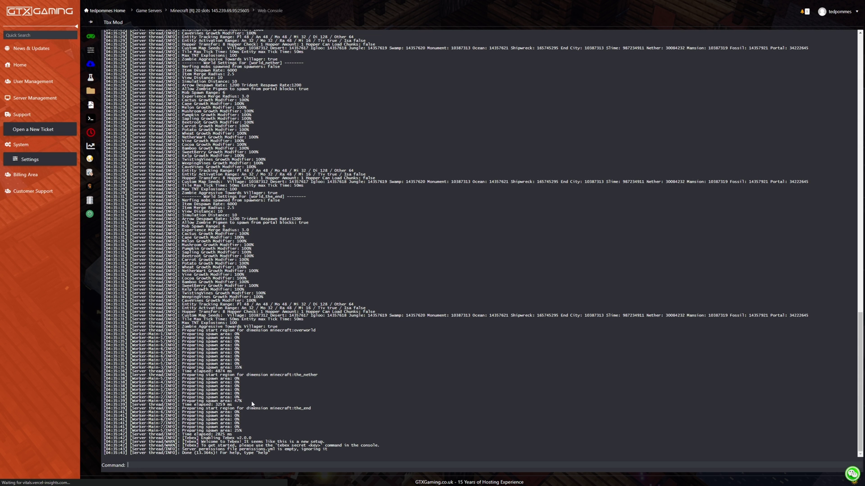
key("ctrl+v")
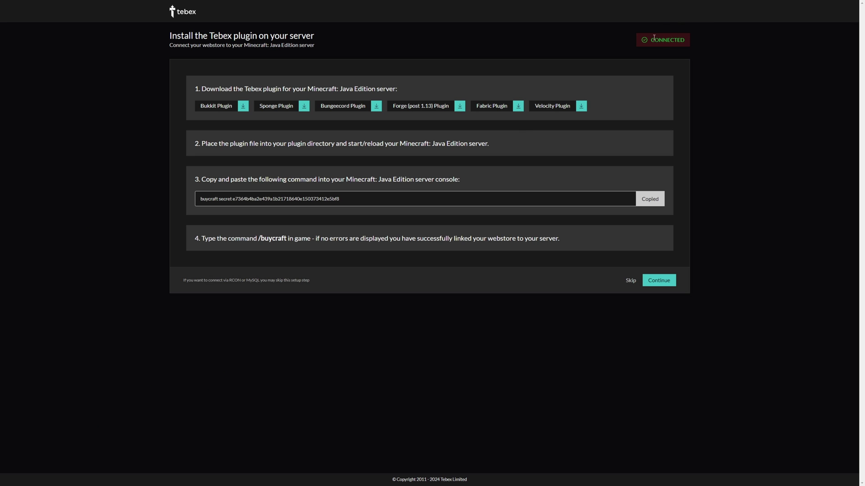
left_click_drag(653, 38, 705, 47)
triple_click(576, 247)
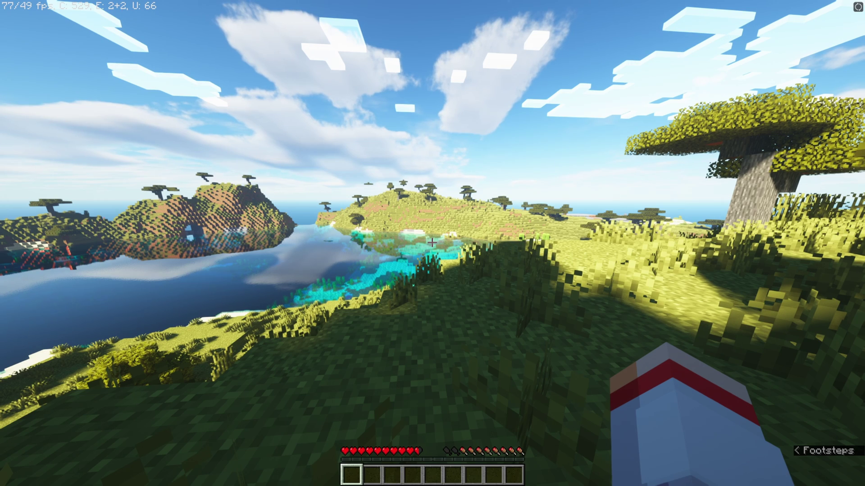
- Send /buycraft in Minecraft chat to verify the Tebex plugin in-game
type("/buycraft")
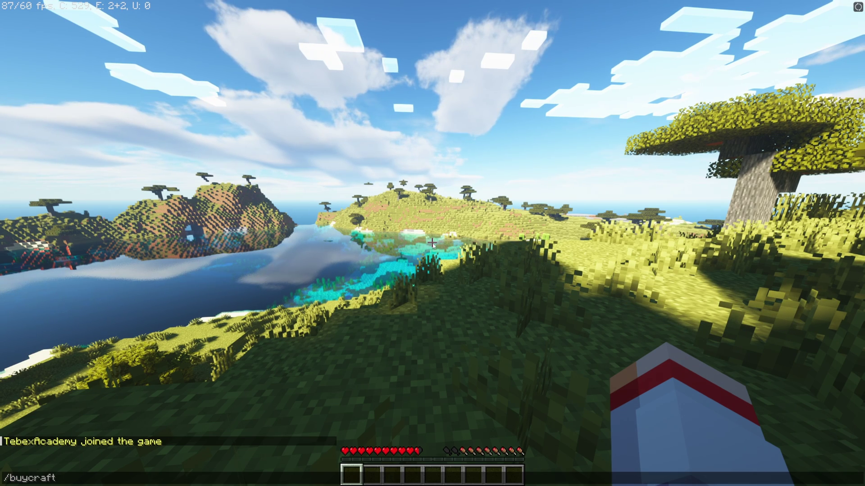
key("Return")
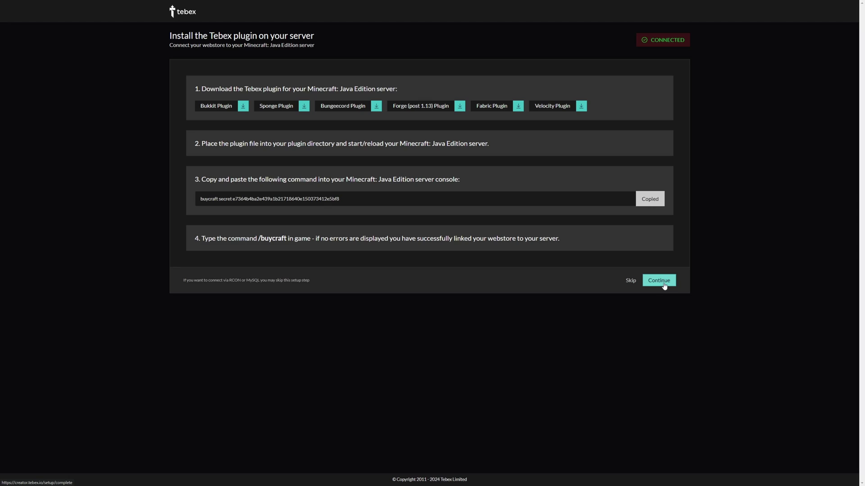
- Finish the plugin install step and dismiss the Welcome to Tebex popup
left_click(663, 283)
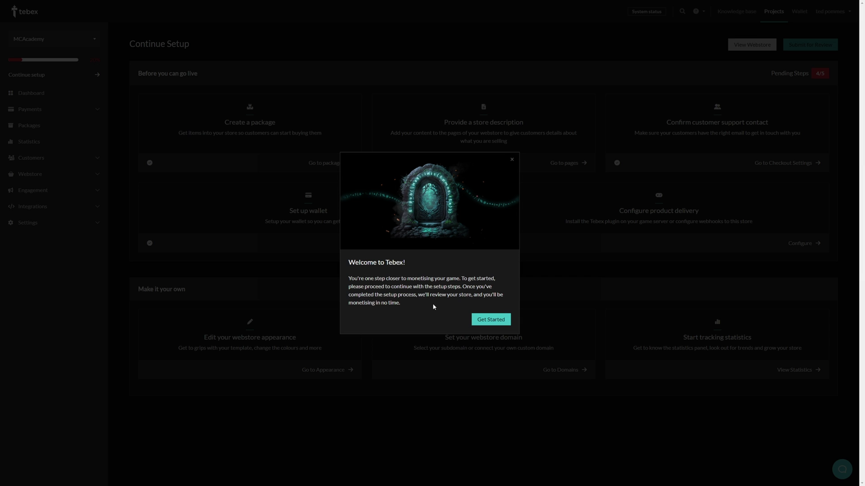
left_click(494, 320)
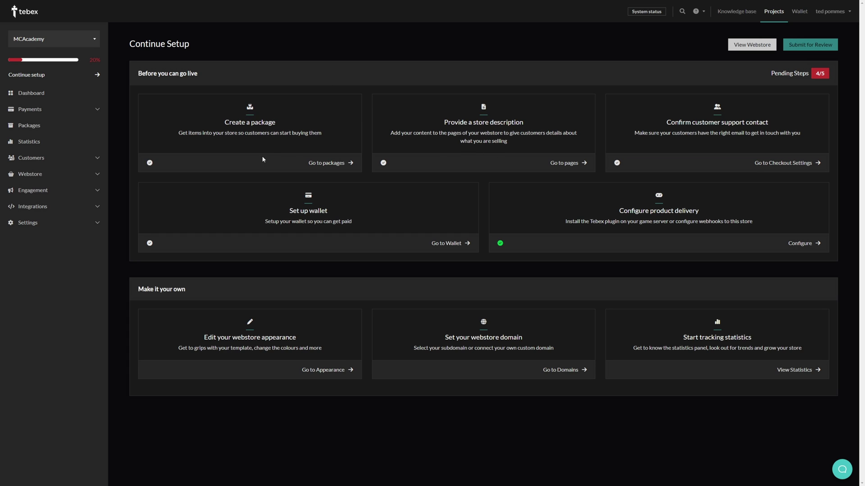
- Start a new package and look over the demo store's Bundle 1 details for reference
left_click(330, 166)
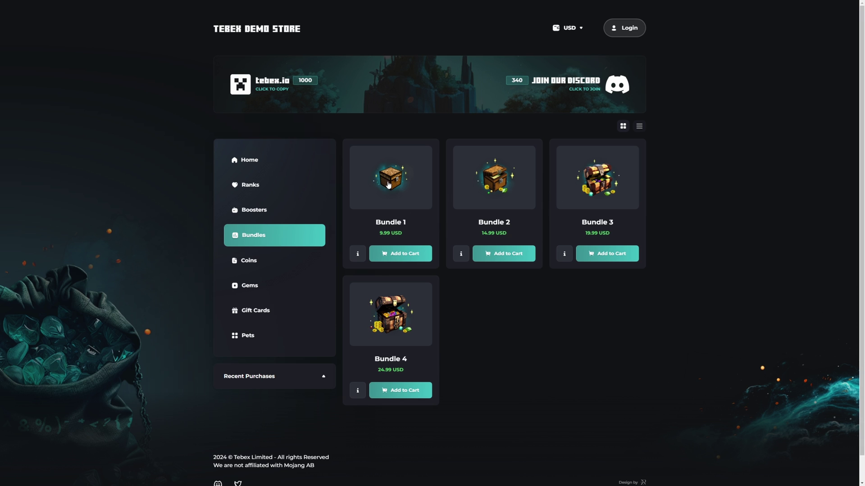
left_click(405, 208)
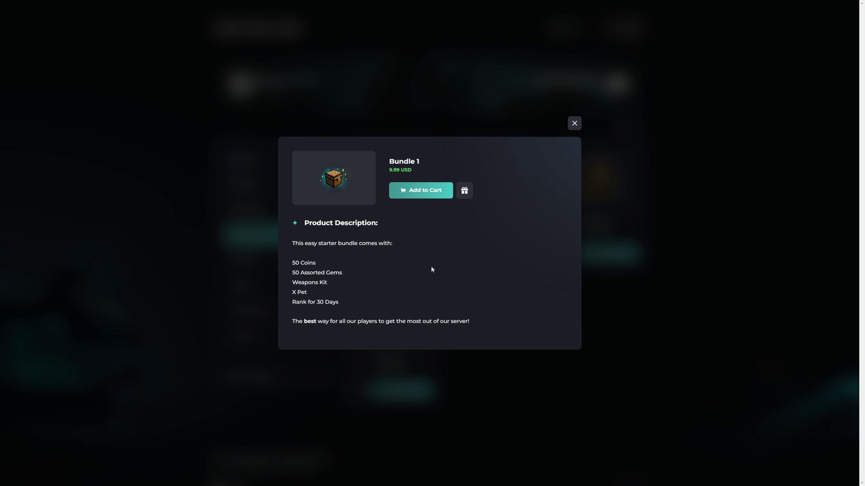
key("Escape")
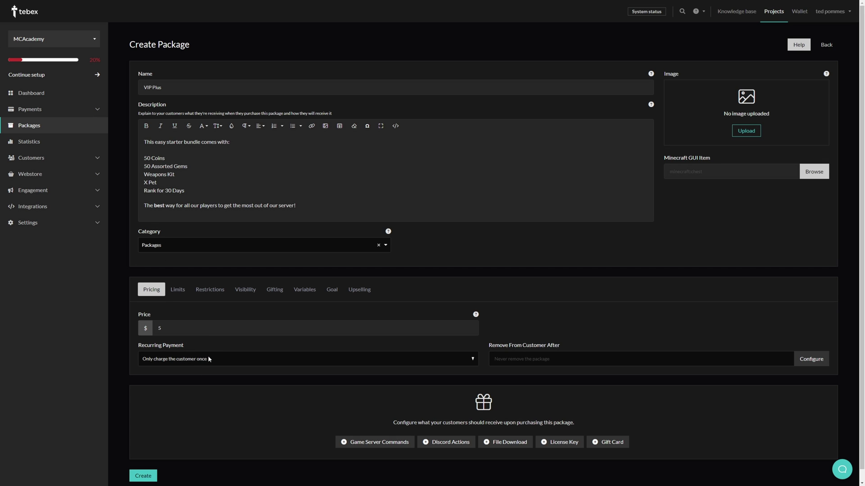
- Make game server commands the reward, add 'Say hello', and select the player name in the thank-you command
left_click(365, 444)
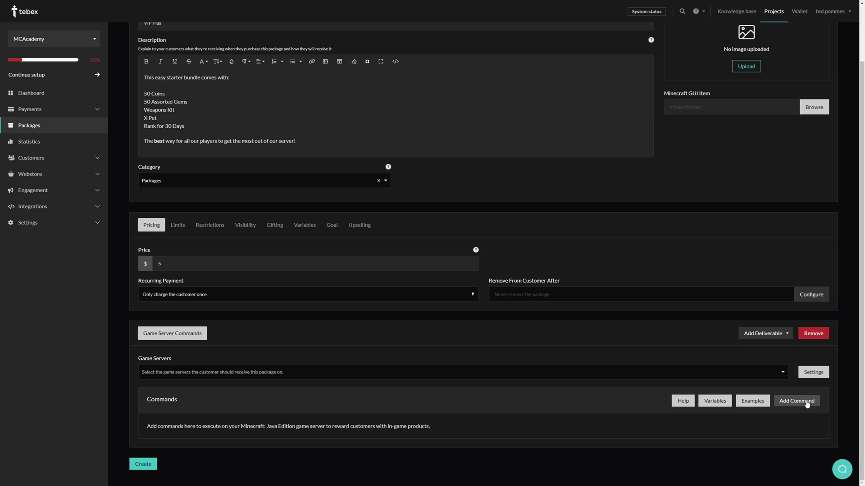
left_click(796, 401)
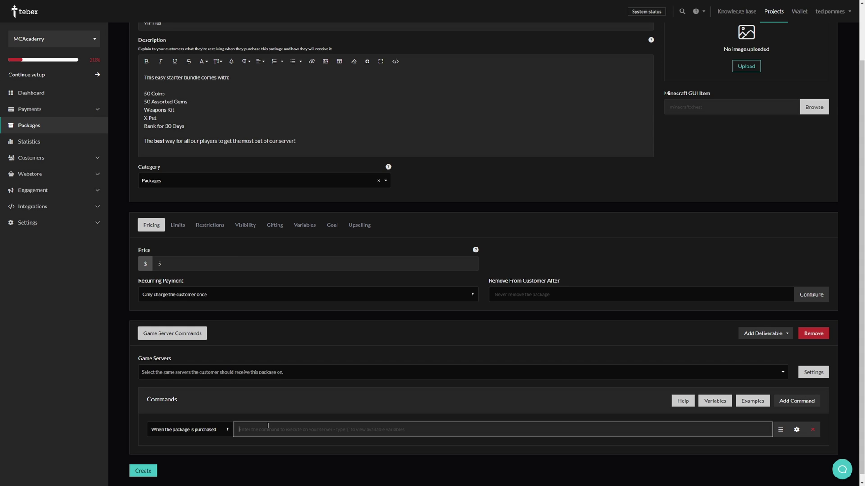
type("Say hello")
left_click(216, 431)
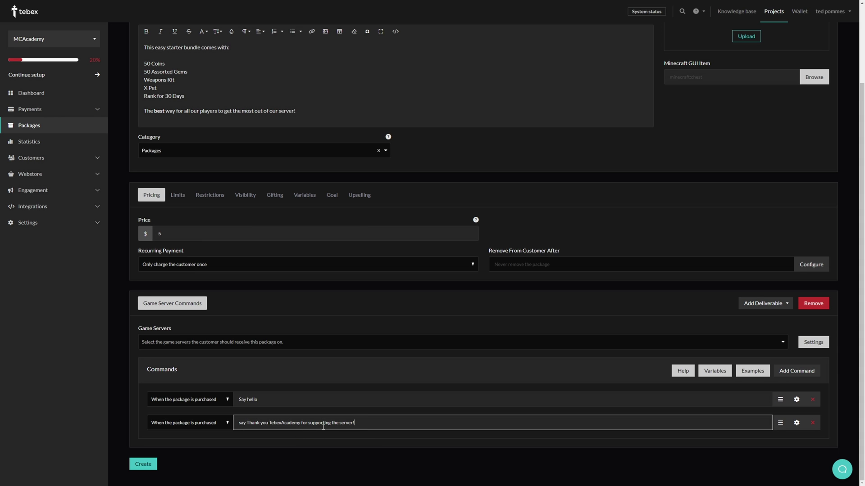
double_click(299, 423)
left_click(683, 373)
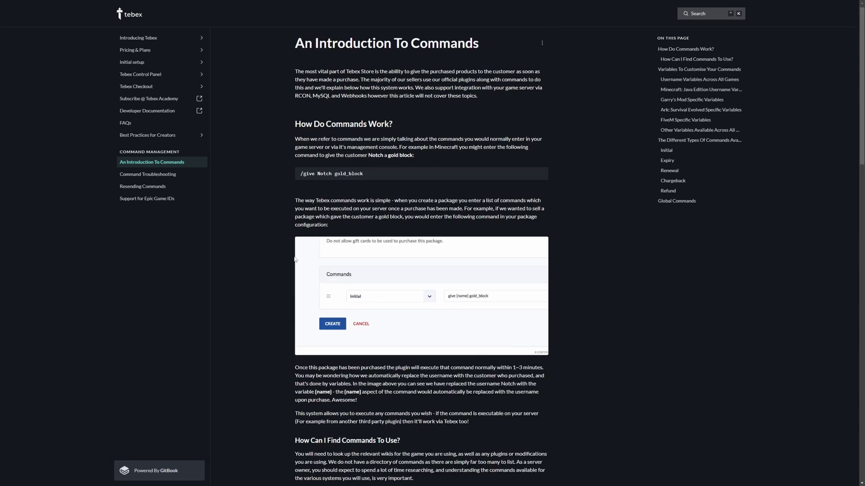
left_click_drag(295, 198, 322, 215)
key("ctrl+Tab")
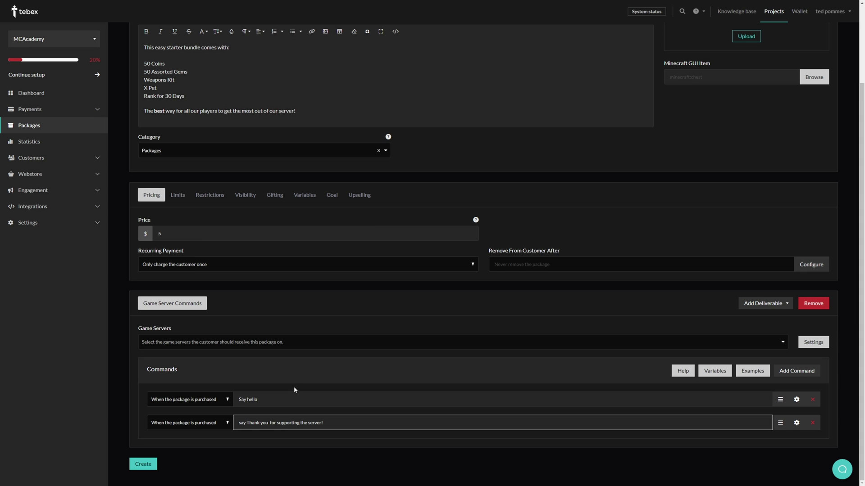
- Put {name} into the thank-you command and add 'give {name} diamond_sword 1'
key("ctrl+v")
left_click(299, 404)
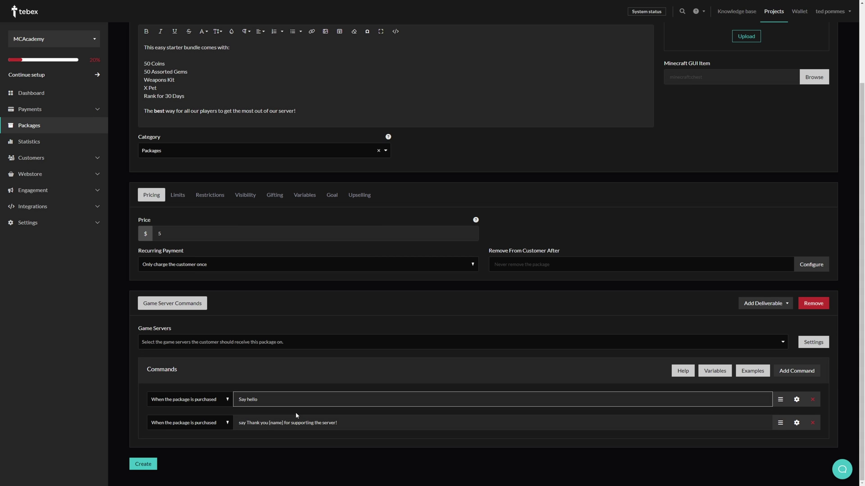
left_click(343, 421)
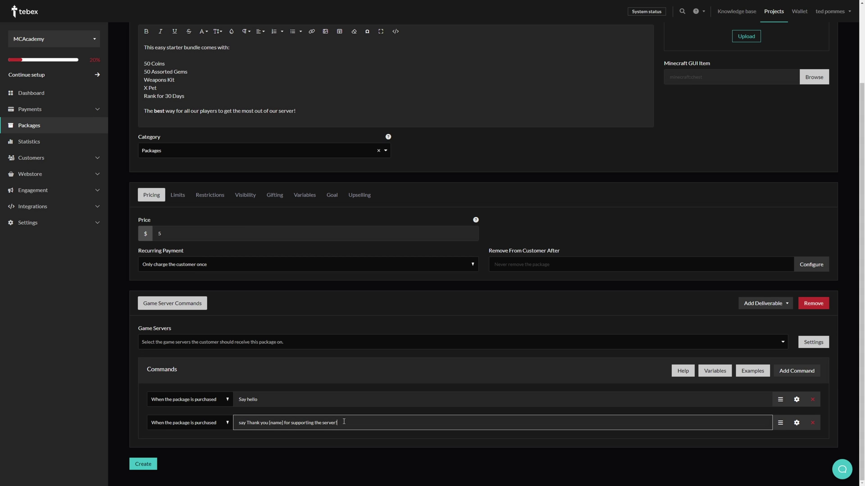
key("Return")
key("ctrl+v")
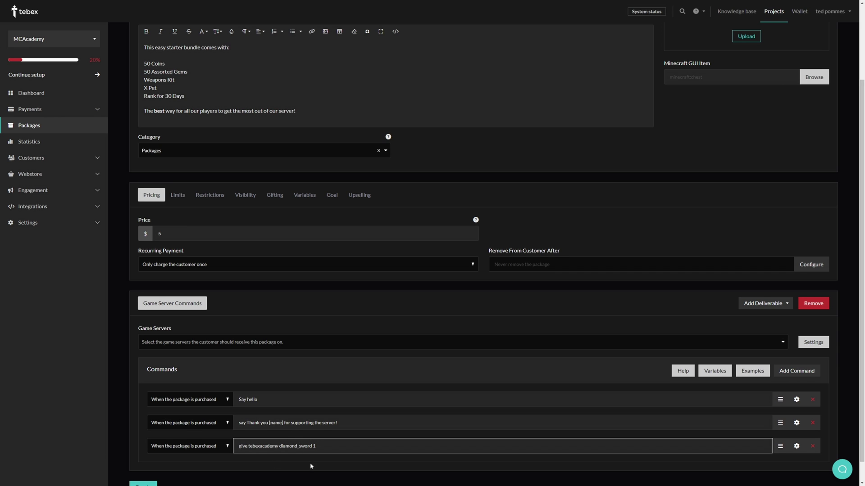
double_click(276, 422)
double_click(251, 446)
key("ctrl+v")
left_click(316, 449)
- Assign the package to the MCAcademy game server and create VIP Plus
scroll(230, 325, "down", 1)
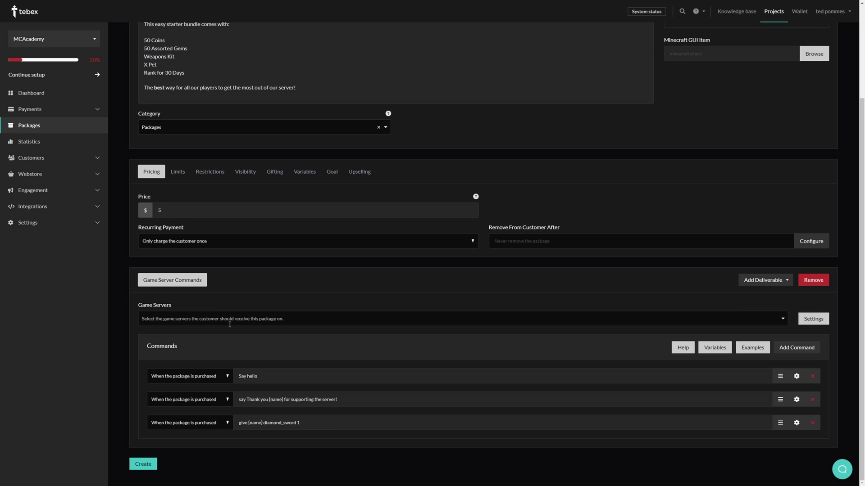
left_click(215, 319)
left_click(153, 334)
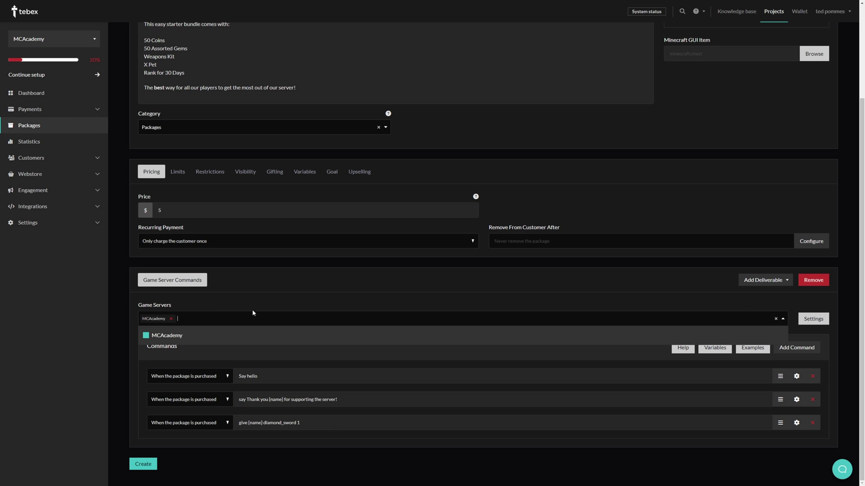
left_click(260, 302)
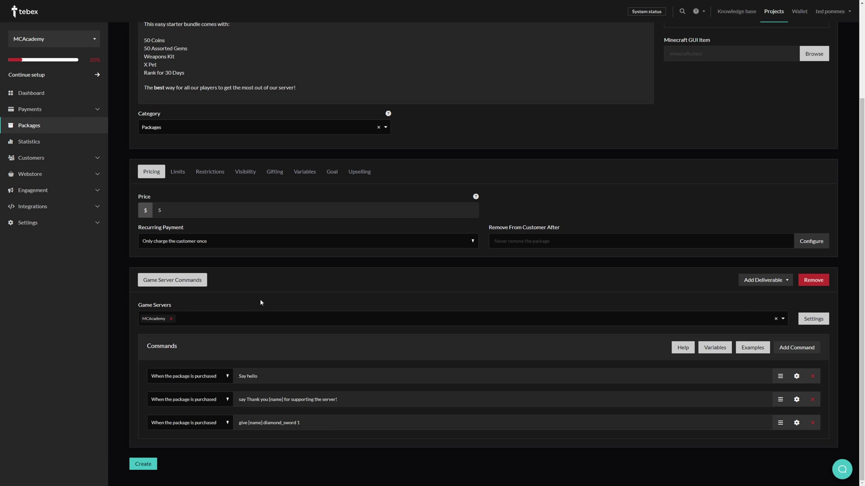
left_click(142, 464)
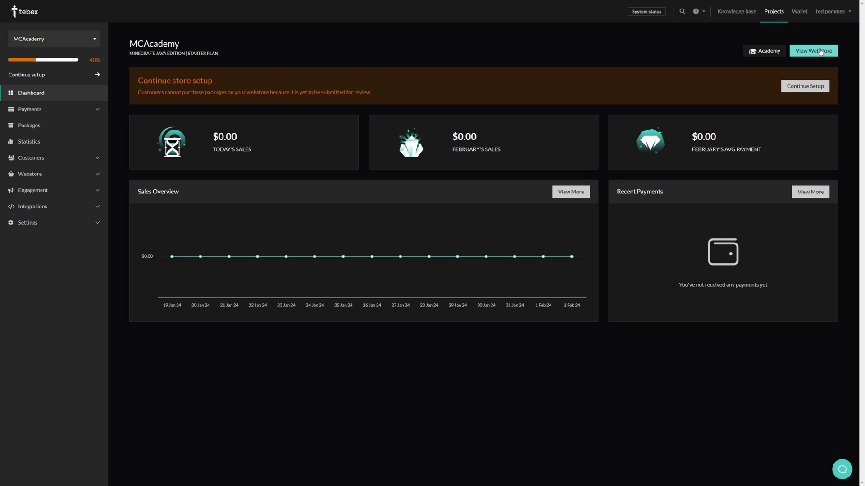
- Open the live MCAcademy webstore and view the VIP Plus package in its package list
left_click(813, 51)
left_click(282, 56)
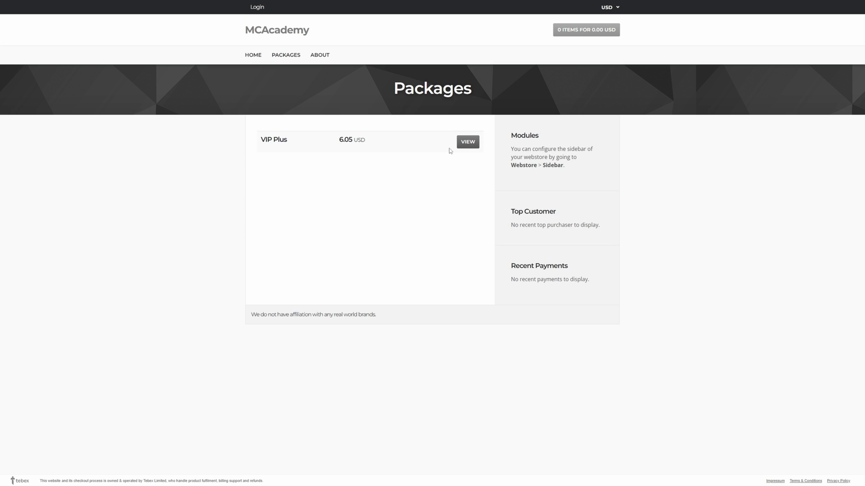
left_click(475, 143)
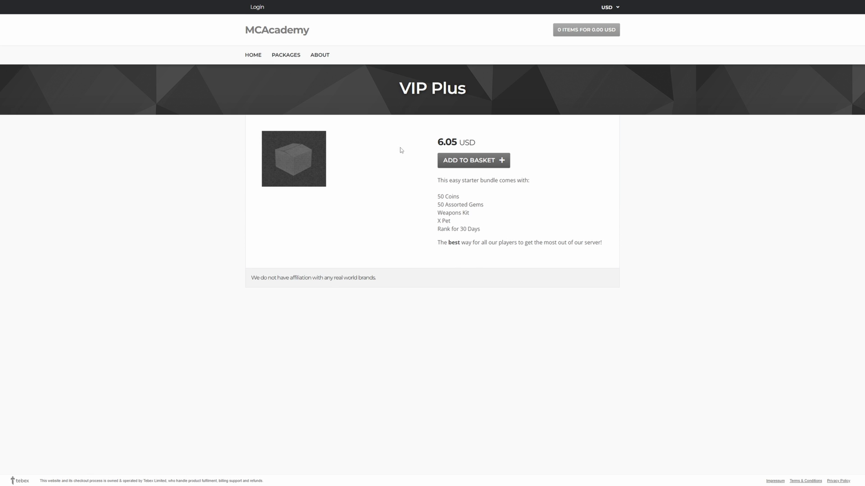
- Log in to the webstore with a Minecraft username
left_click(257, 7)
left_click(339, 153)
type("TebexAcademy")
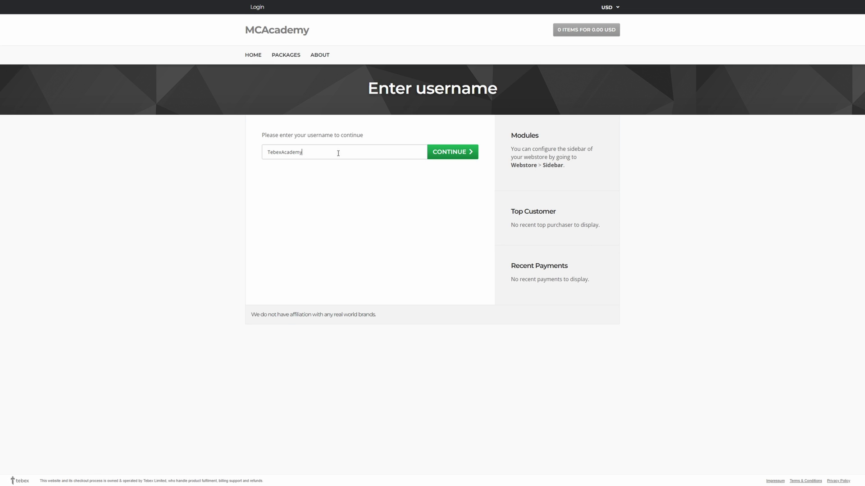
left_click(448, 155)
left_click_drag(244, 6, 315, 15)
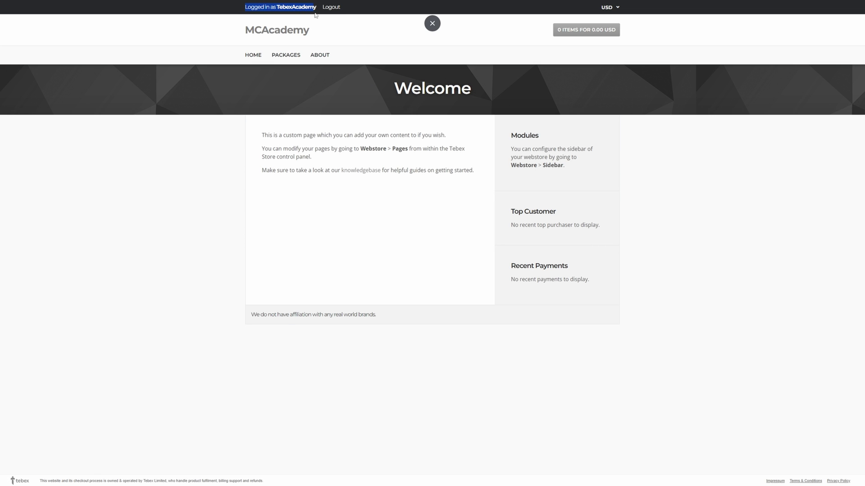
left_click(338, 30)
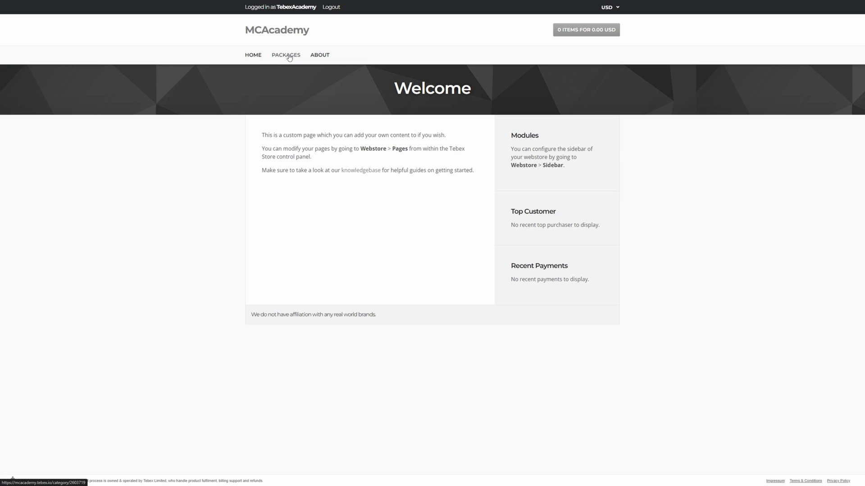